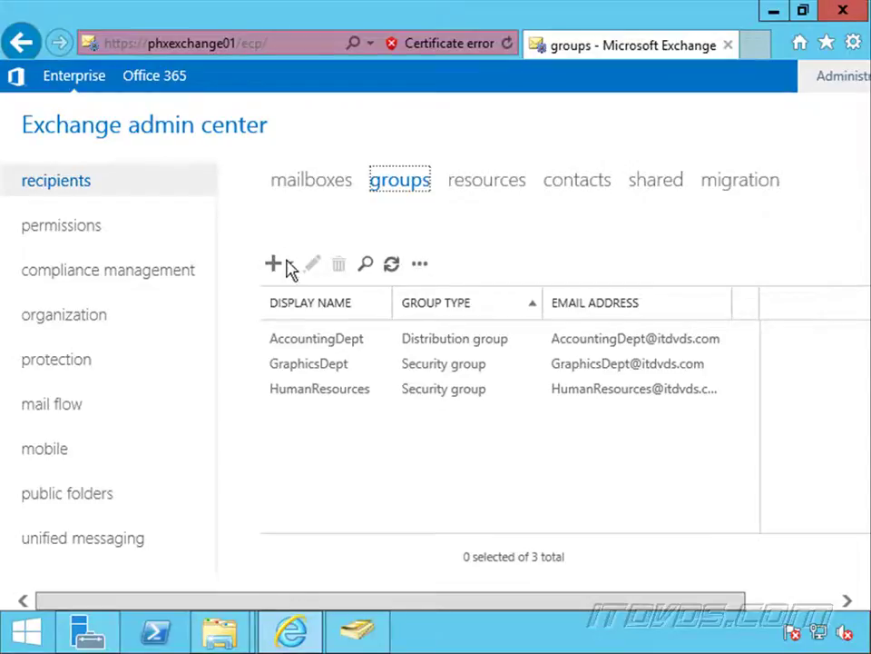
Start a new distribution group in a maximized form and enter the display name 'IT Department'
{"action": "left_click", "coordinate": [288, 264]}
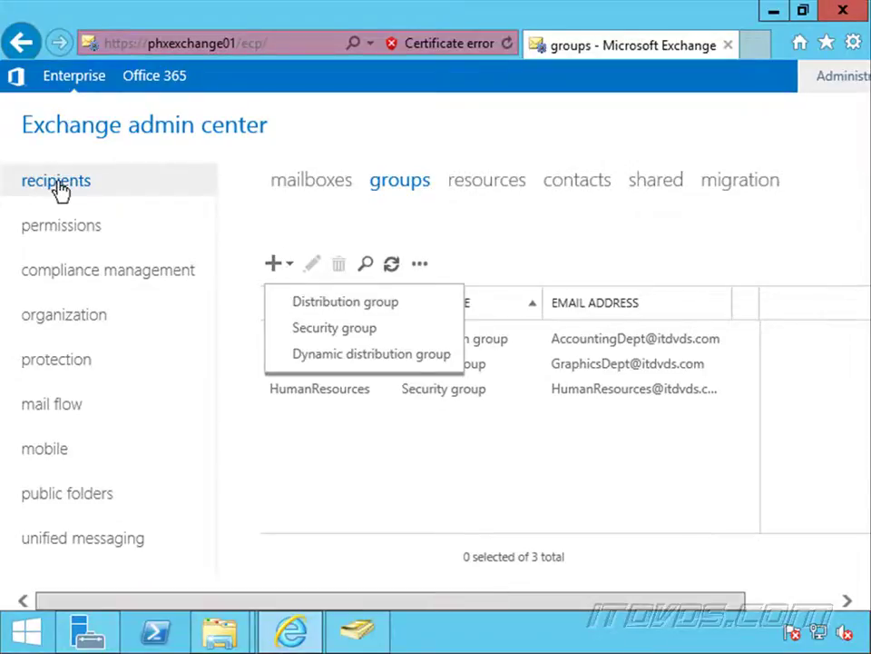
{"action": "left_click", "coordinate": [368, 303]}
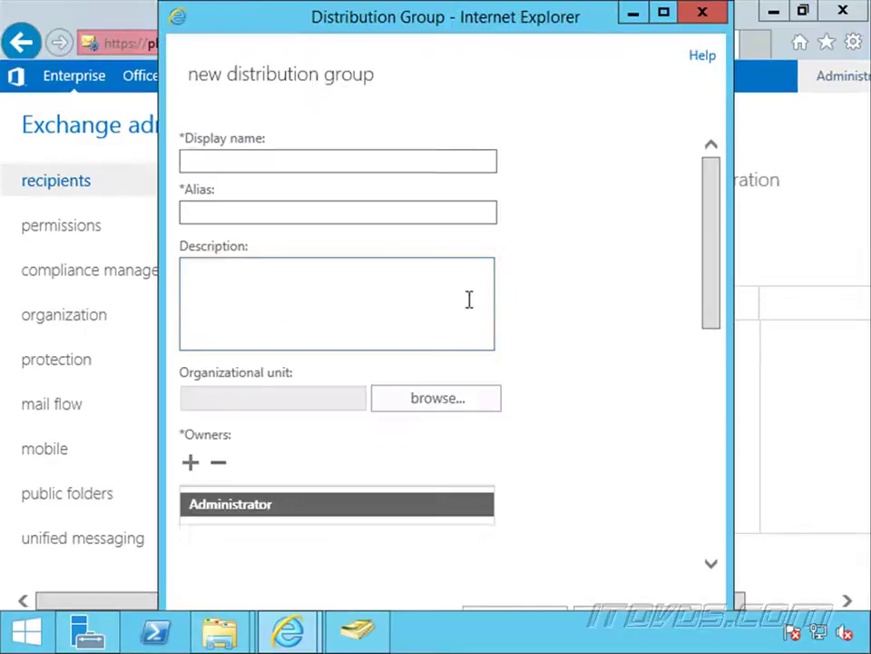
{"action": "left_click", "coordinate": [667, 14]}
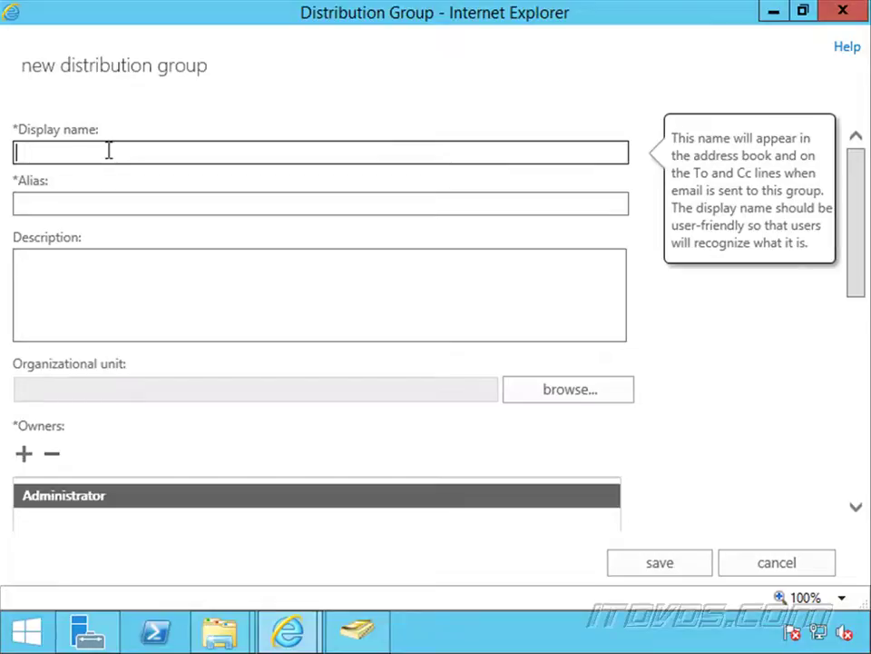
{"action": "type", "text": "IT Depart"}
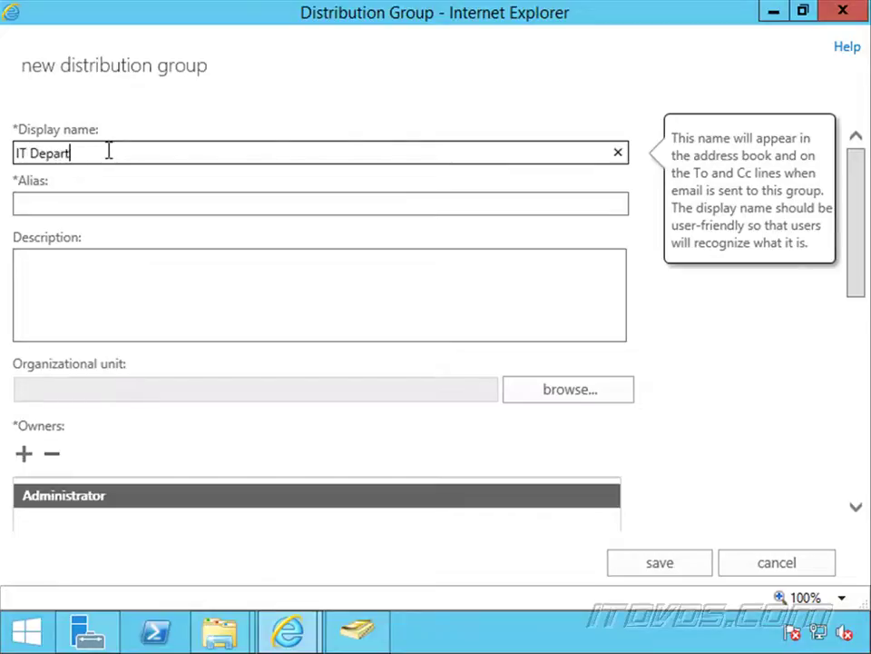
{"action": "type", "text": "ment"}
{"action": "key", "text": "Tab"}
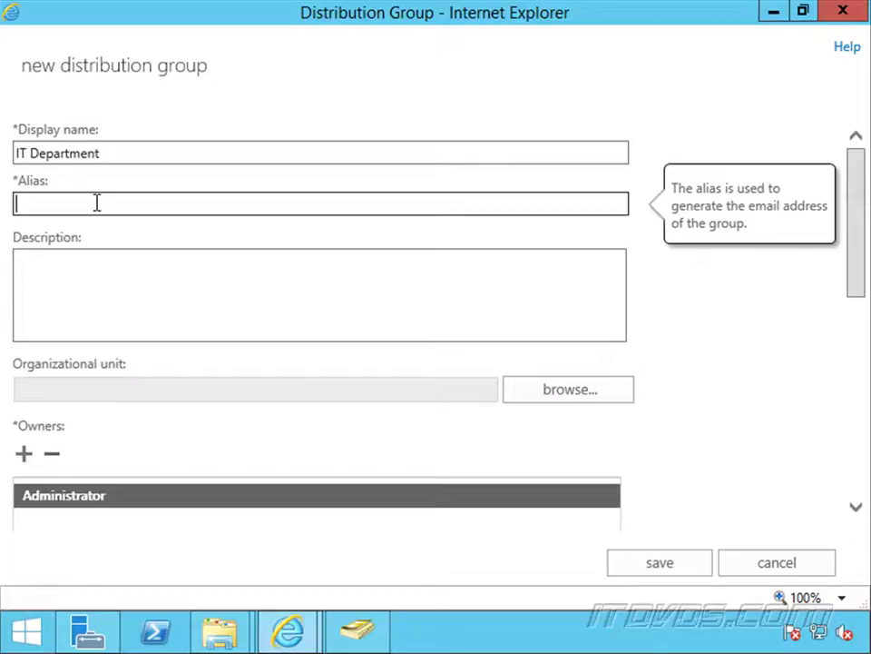
Enter alias 'kd dk', then replace it with 'IT_Department' after the validation error
{"action": "type", "text": "kd dk"}
{"action": "key", "text": "Tab"}
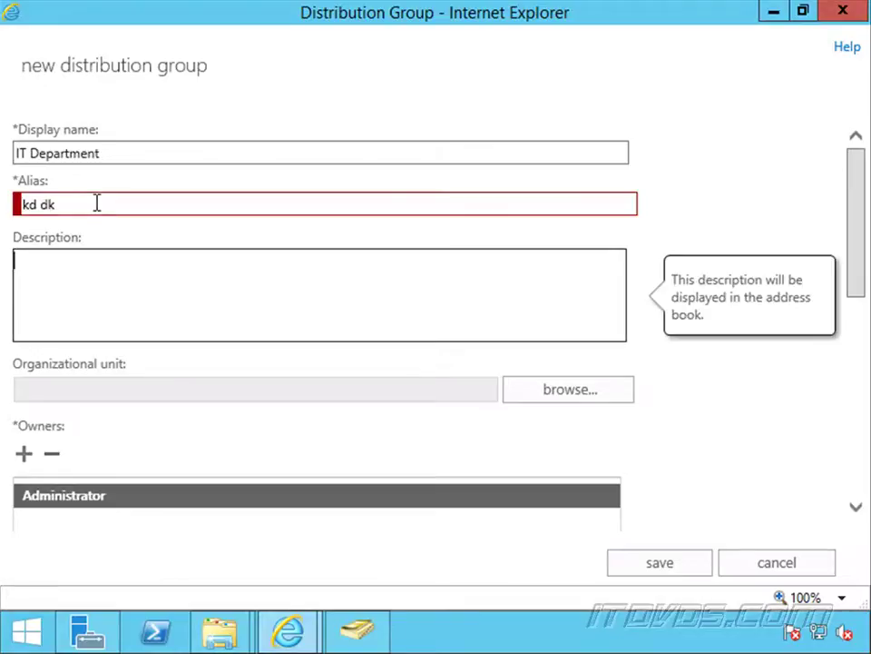
{"action": "left_click", "coordinate": [95, 202]}
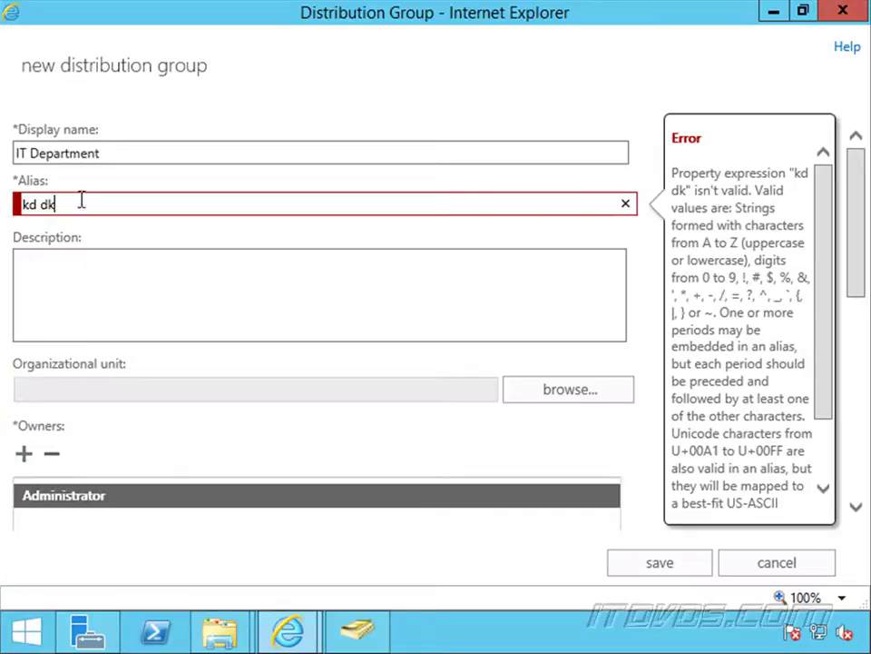
{"action": "left_click_drag", "start_coordinate": [80, 199], "coordinate": [22, 201]}
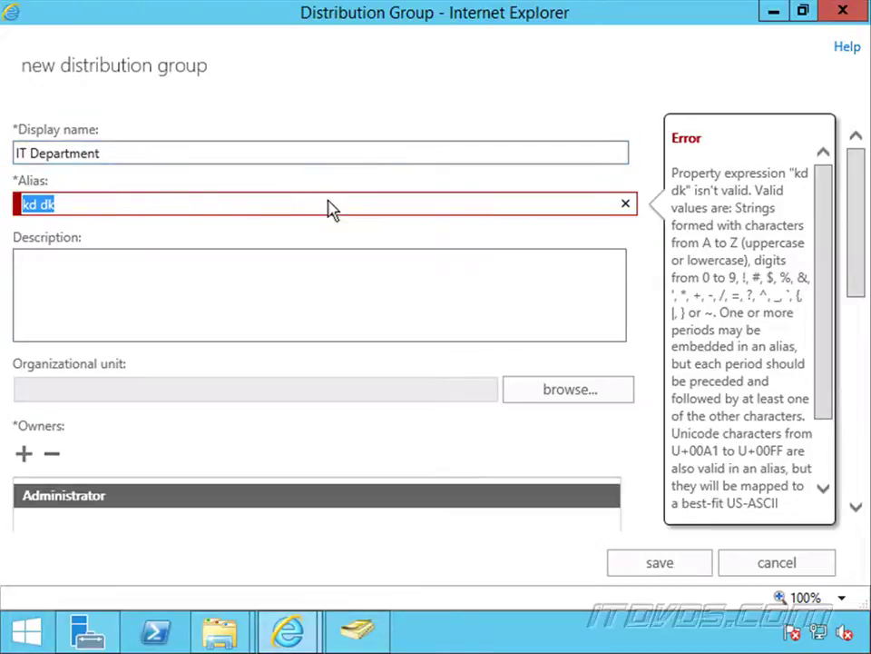
{"action": "type", "text": "IT_Depar"}
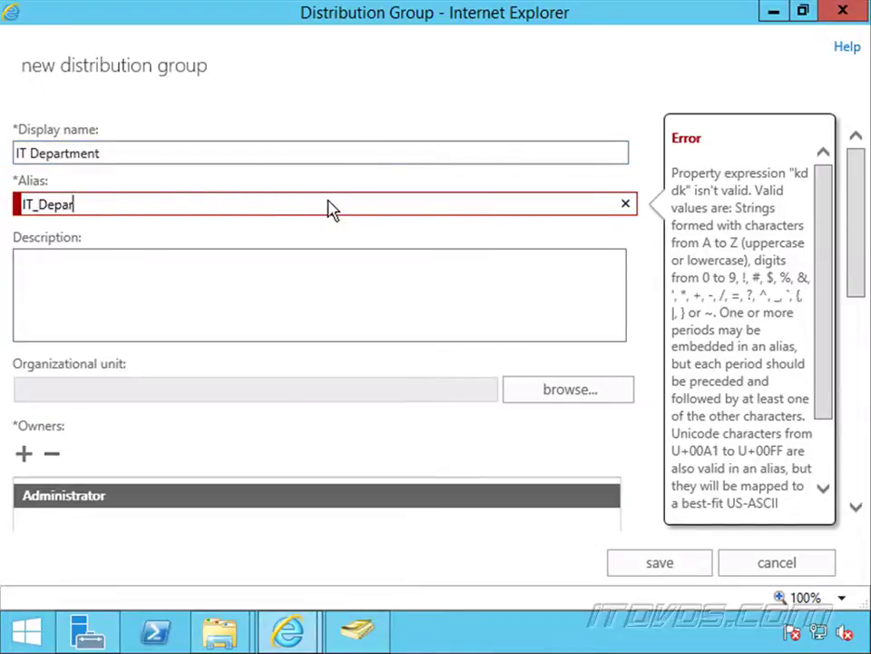
{"action": "type", "text": "tment"}
{"action": "key", "text": "Tab"}
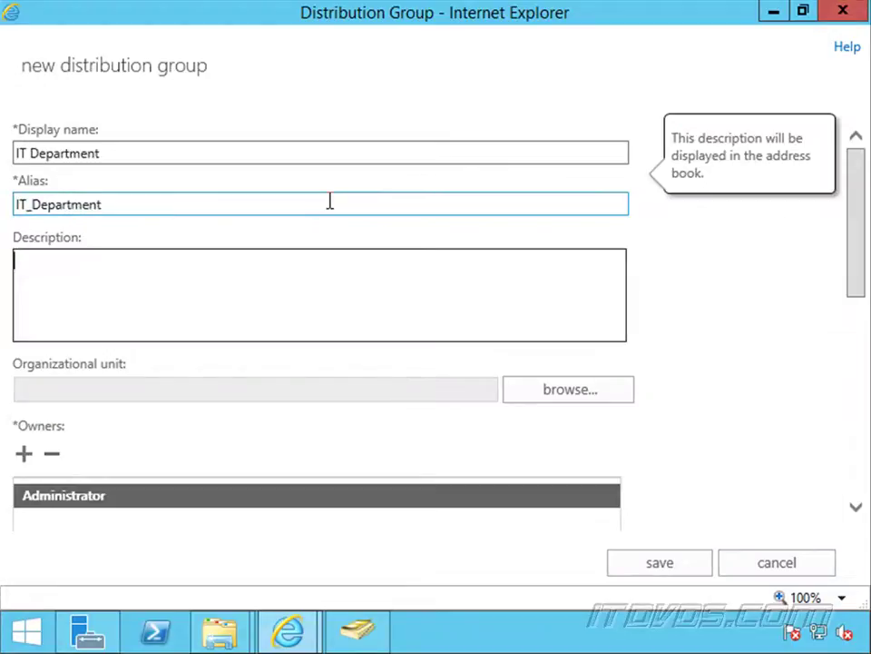
Change the alias to 'ITDepartment' and the display name to 'Group IT Department'
{"action": "left_click", "coordinate": [32, 204]}
{"action": "key", "text": "BackSpace"}
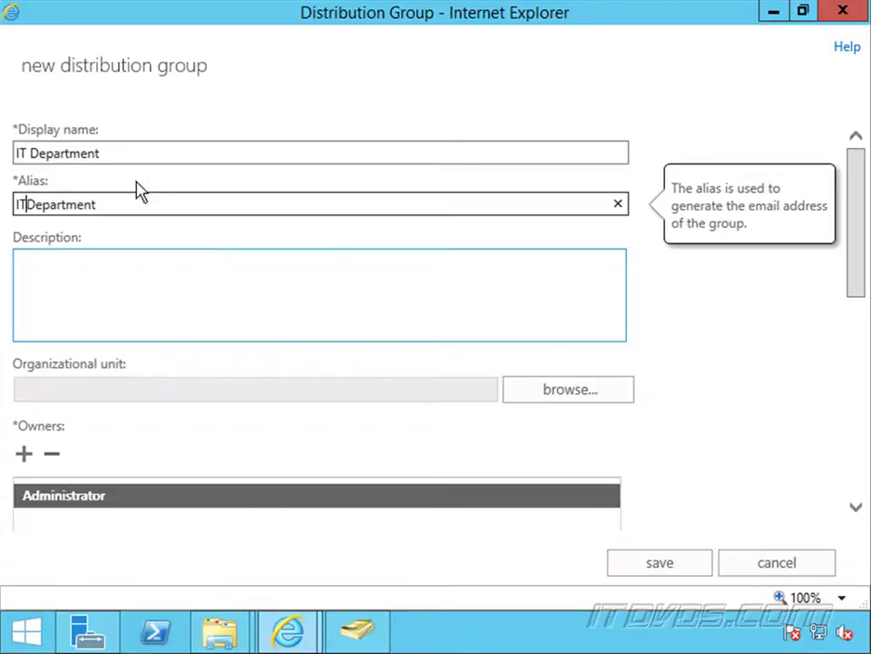
{"action": "left_click", "coordinate": [143, 153]}
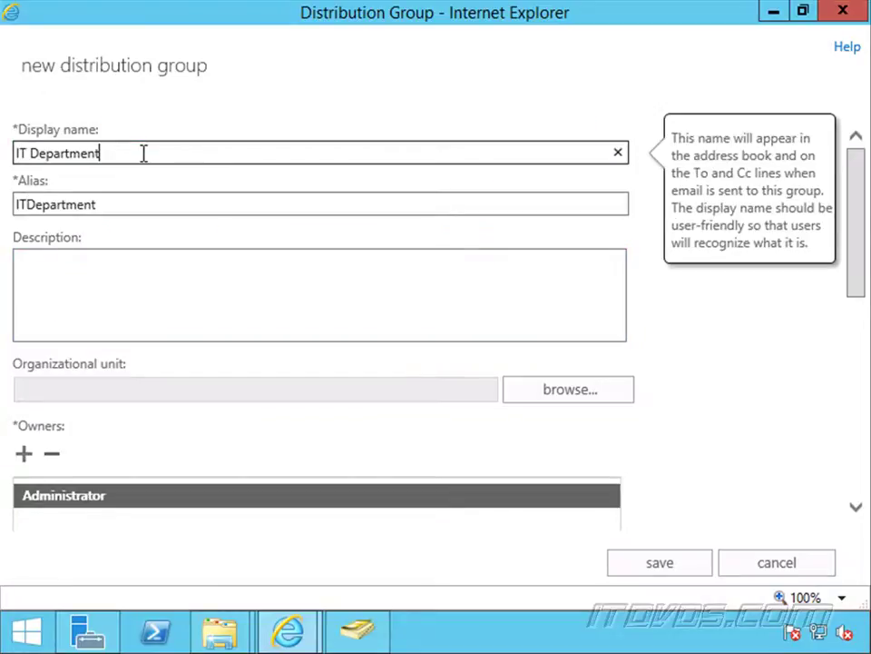
{"action": "left_click", "coordinate": [14, 154]}
{"action": "type", "text": "DG"}
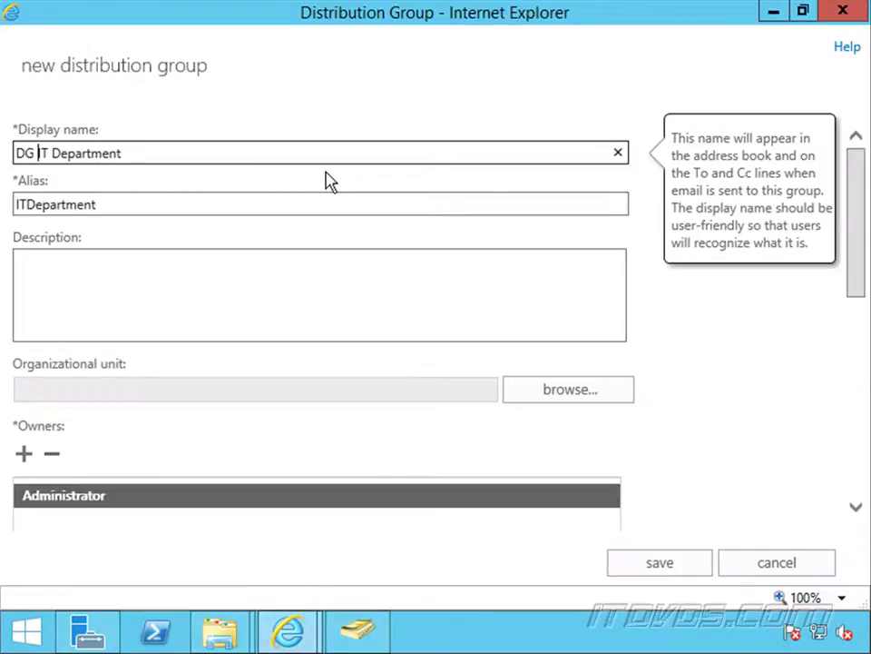
{"action": "key", "text": "BackSpace"}
{"action": "key", "text": "BackSpace"}
{"action": "key", "text": "BackSpace"}
{"action": "type", "text": "Group"}
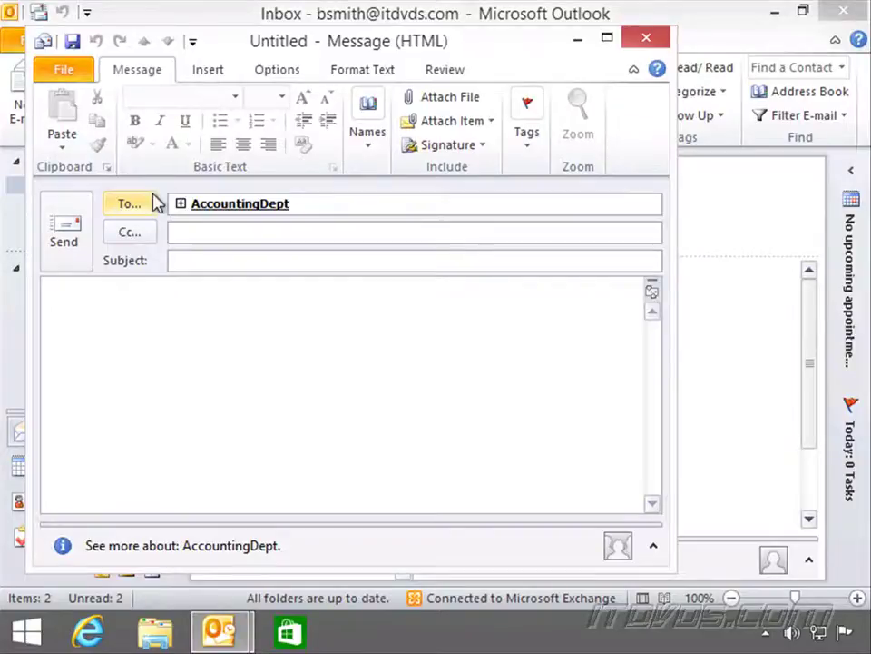
Open the Global Address List from a new message and select the HumanResources group
{"action": "left_click", "coordinate": [130, 205]}
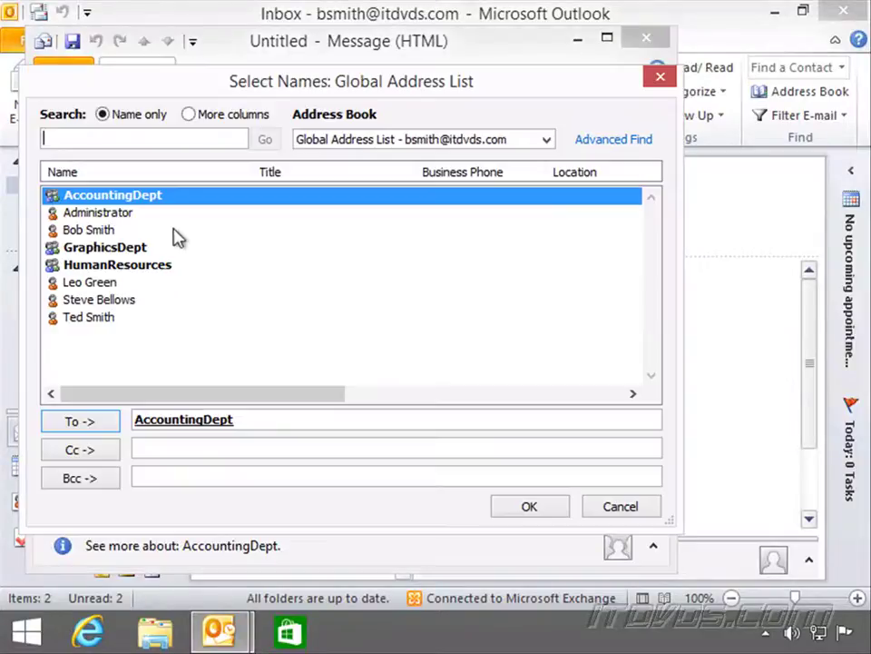
{"action": "left_click", "coordinate": [128, 264]}
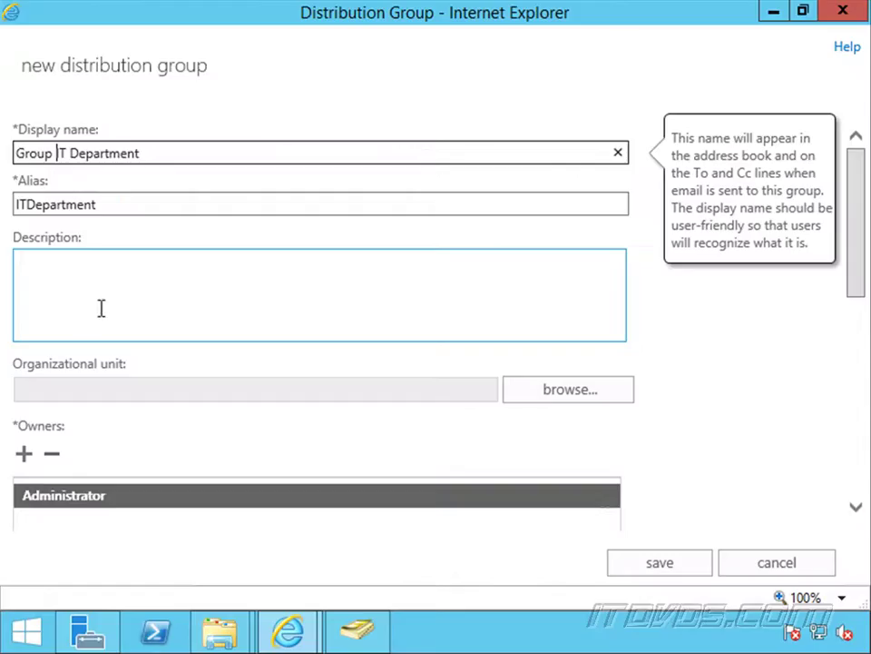
Set the group's organizational unit to itdvds.local/Chicago/Groups
{"action": "left_click", "coordinate": [100, 272]}
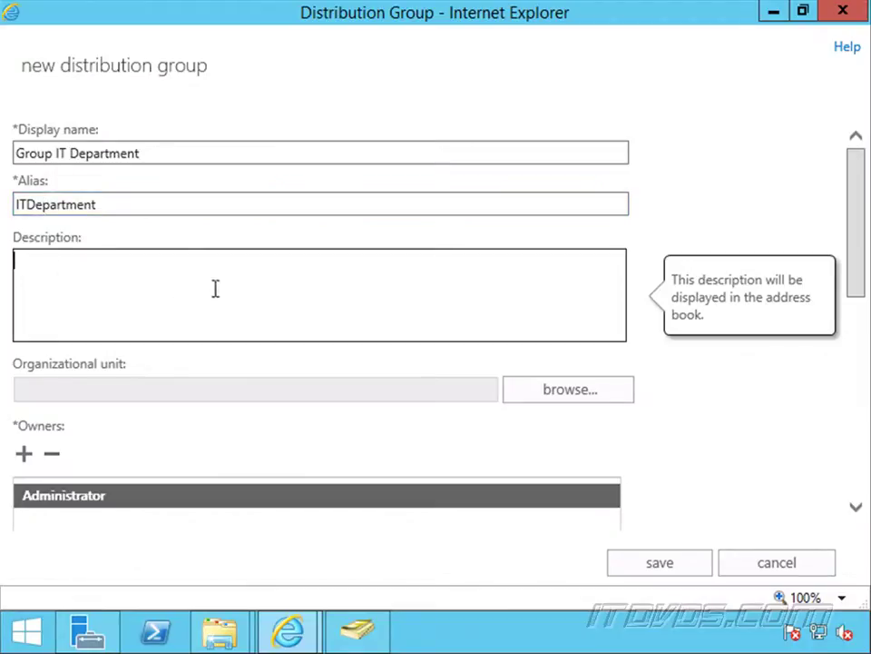
{"action": "left_click", "coordinate": [559, 391]}
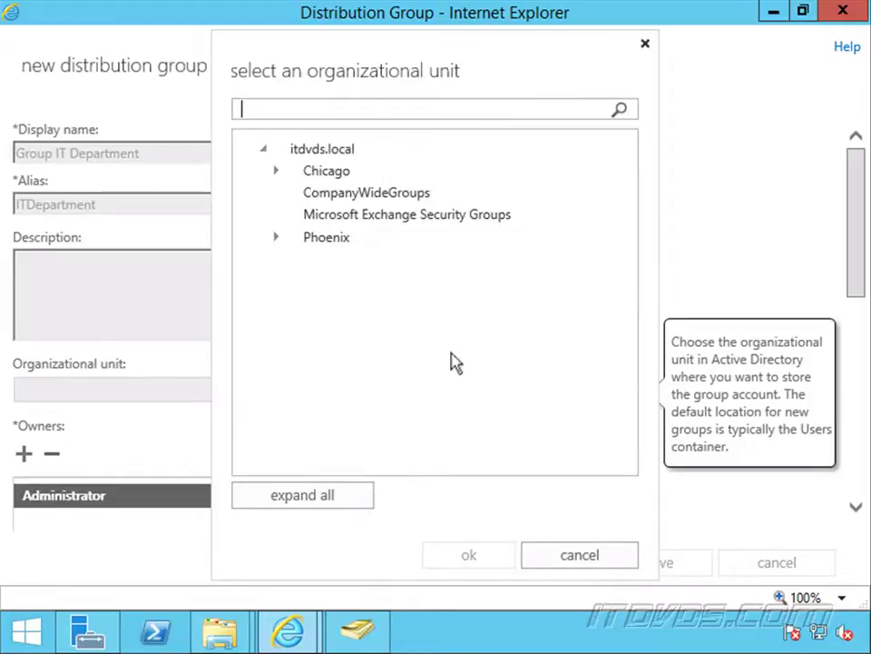
{"action": "left_click", "coordinate": [276, 174]}
{"action": "left_click", "coordinate": [340, 192]}
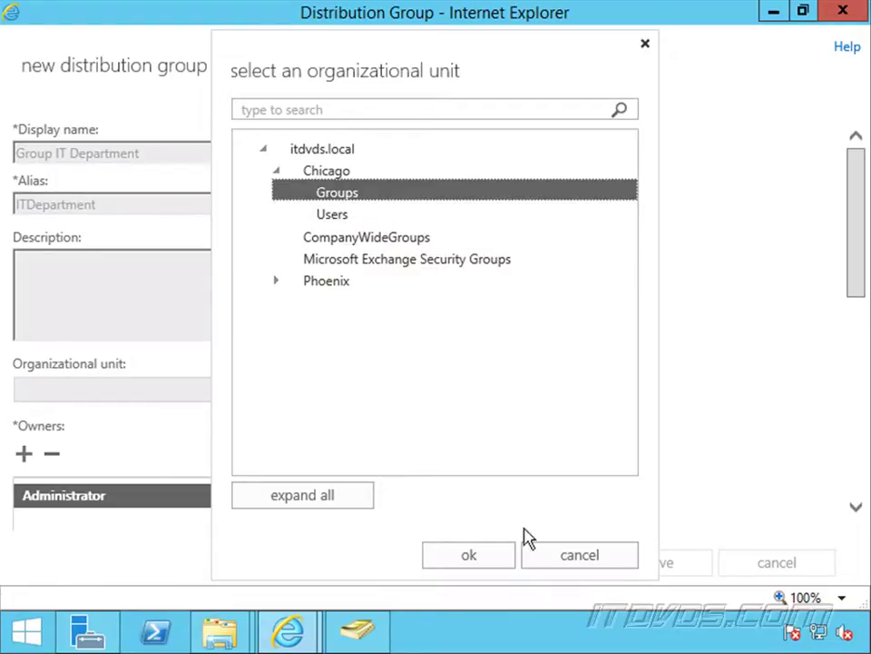
{"action": "left_click", "coordinate": [469, 555]}
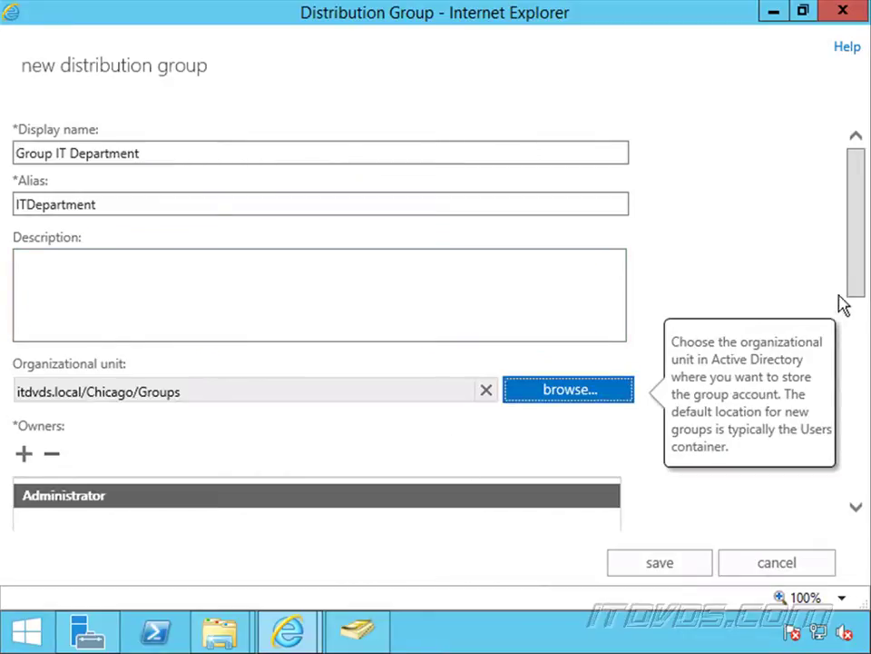
{"action": "left_click_drag", "start_coordinate": [858, 270], "coordinate": [858, 371]}
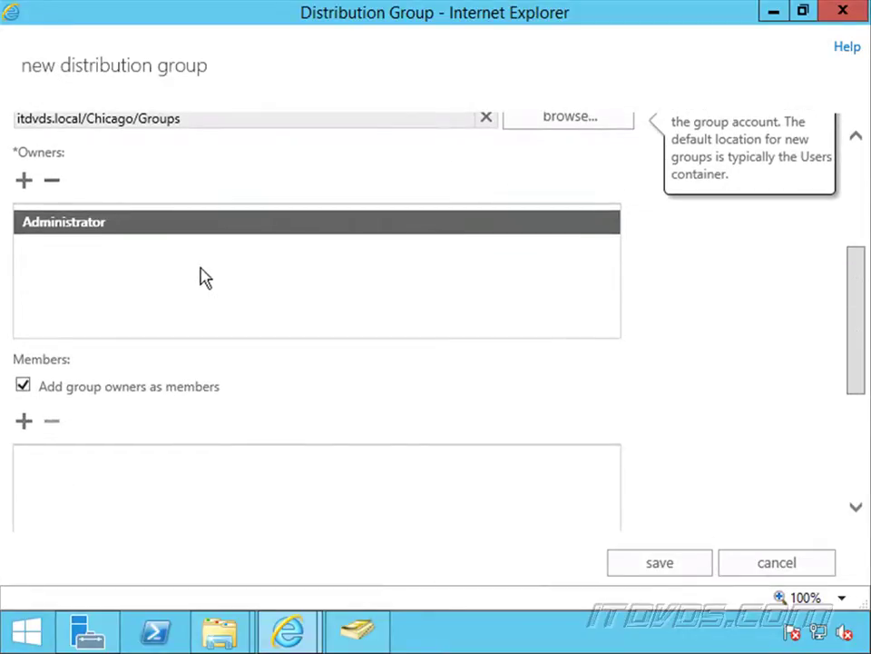
View the owners explanation, then open the Select Members picker from the Members section
{"action": "left_click", "coordinate": [165, 257]}
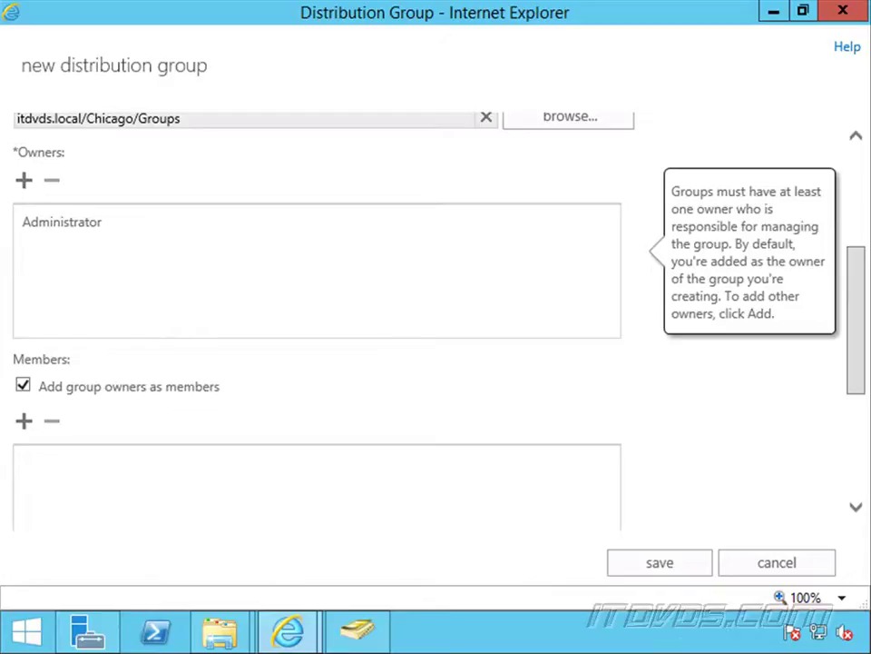
{"action": "left_click", "coordinate": [856, 509]}
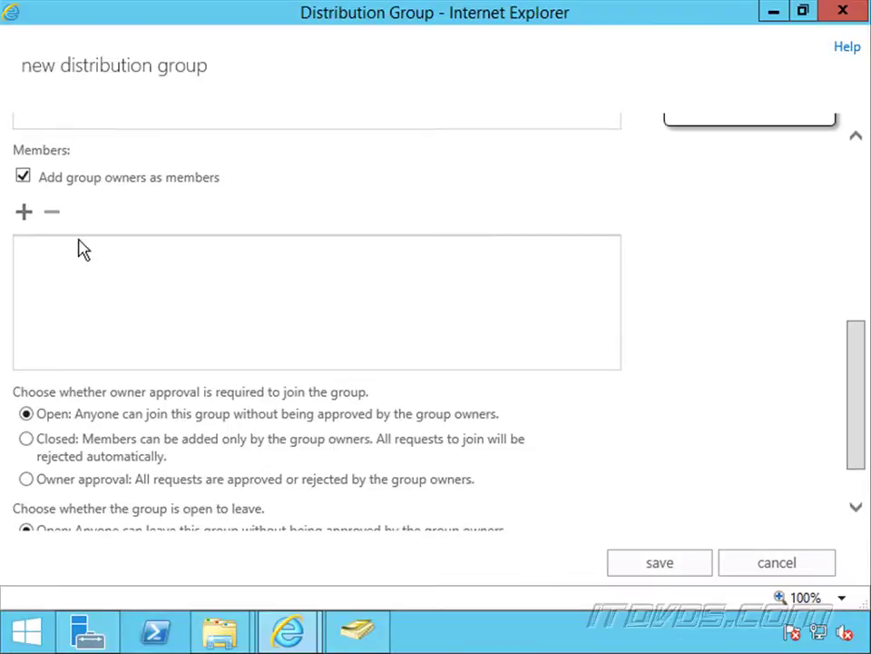
{"action": "left_click", "coordinate": [22, 216]}
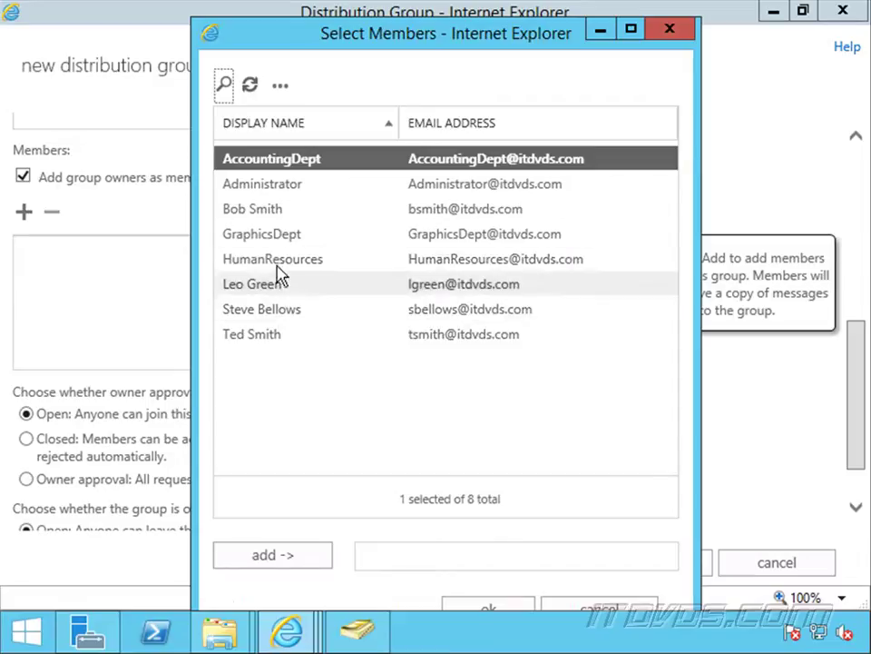
Add the two chosen user accounts as group members and confirm the selection
{"action": "double_click", "coordinate": [279, 211]}
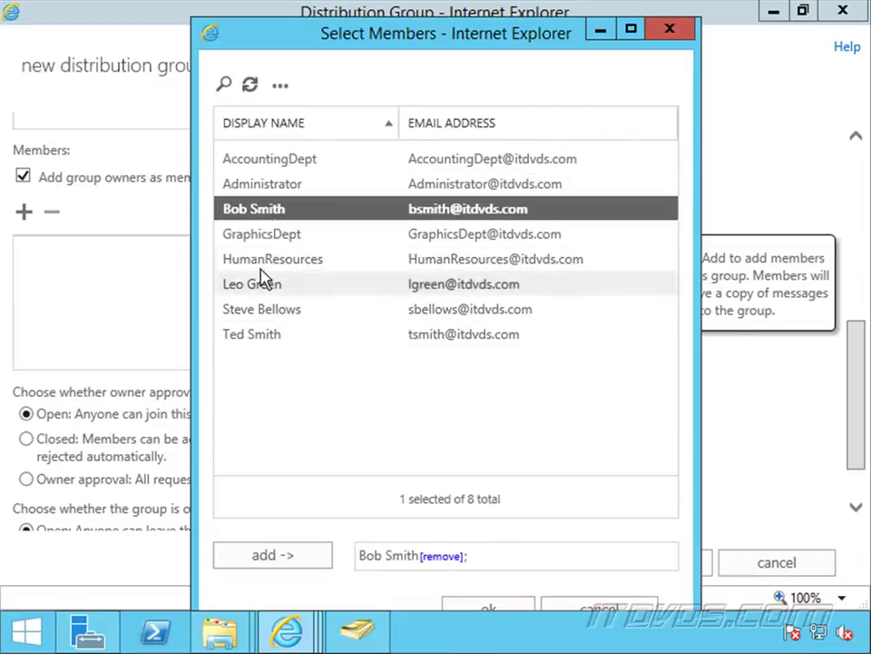
{"action": "left_click", "coordinate": [281, 320]}
{"action": "double_click", "coordinate": [281, 320]}
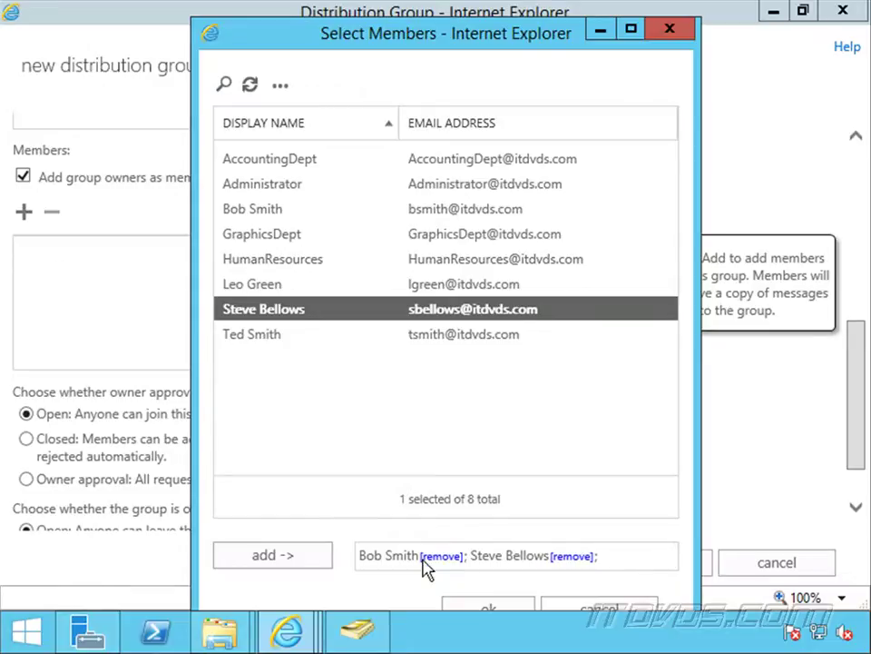
{"action": "left_click", "coordinate": [300, 263]}
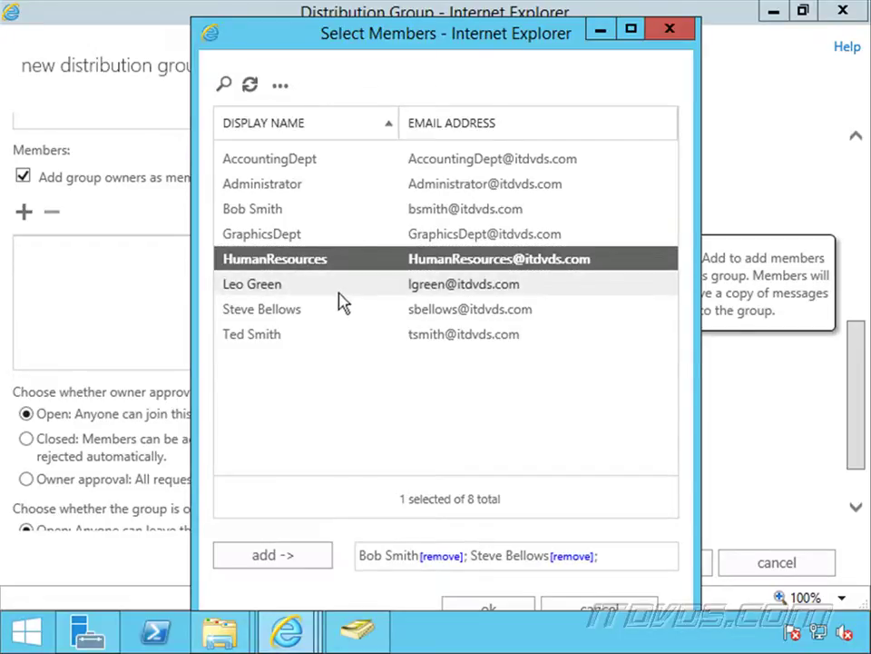
{"action": "left_click", "coordinate": [502, 617]}
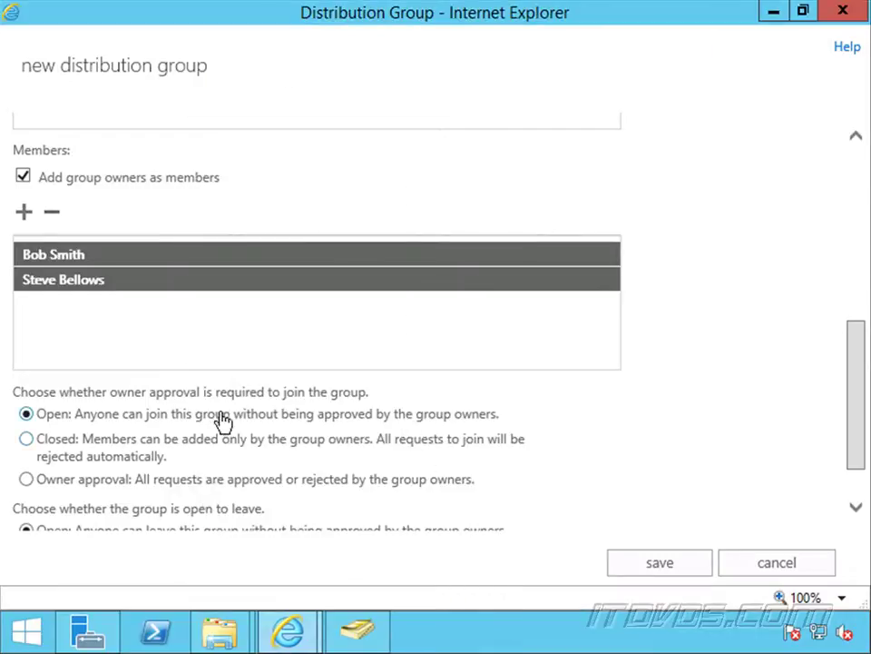
Set joining to Owner approval and leaving to Closed, then save the group
{"action": "left_click_drag", "start_coordinate": [858, 426], "coordinate": [862, 467]}
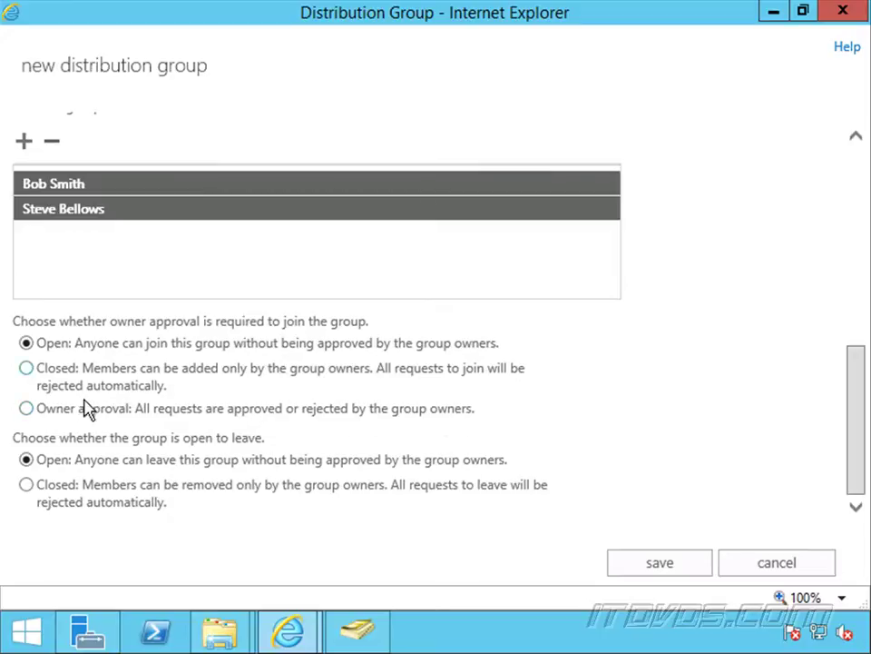
{"action": "left_click", "coordinate": [27, 411]}
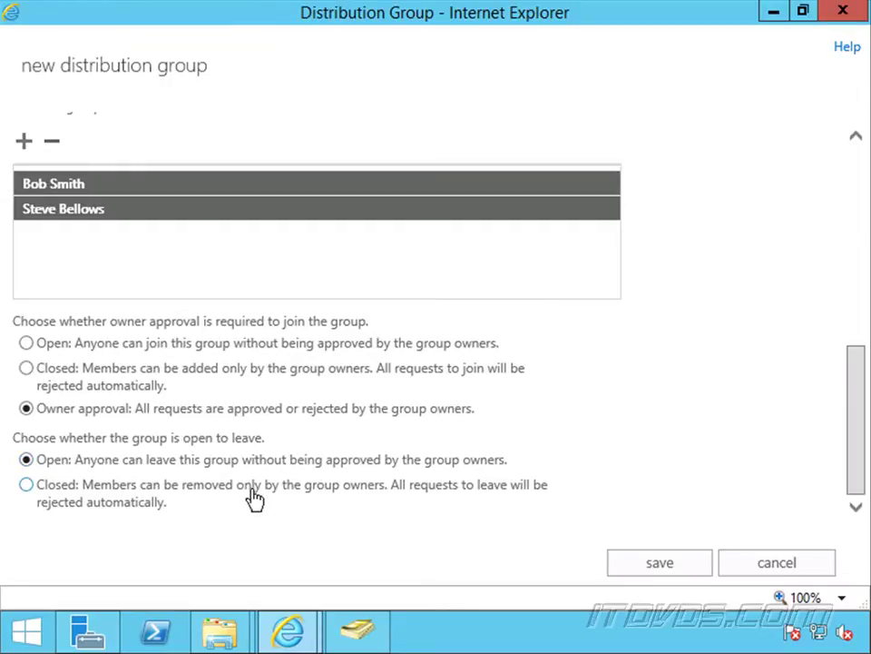
{"action": "left_click", "coordinate": [27, 488]}
{"action": "left_click", "coordinate": [671, 565]}
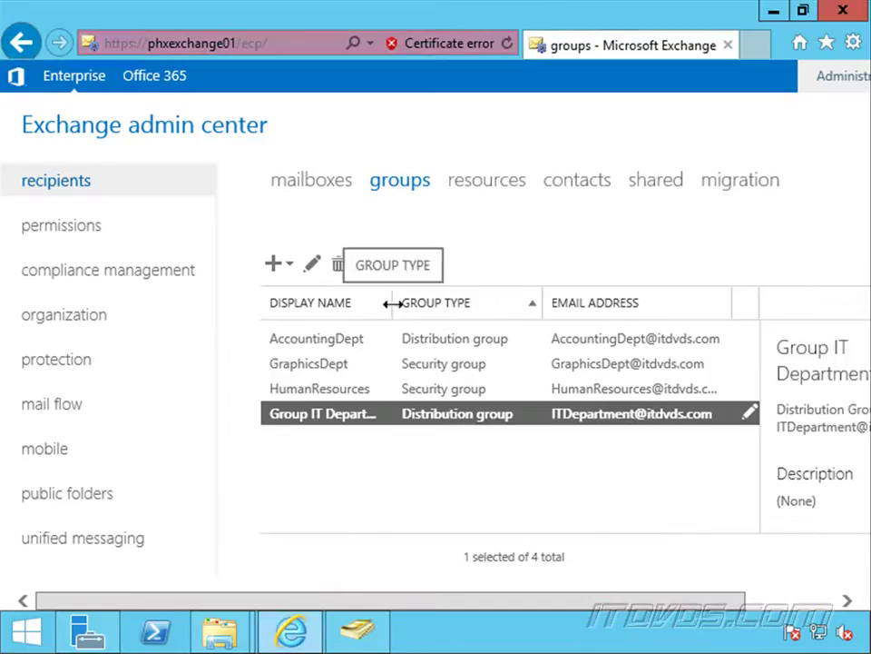
Widen the DISPLAY NAME column so 'Group IT Department' shows in full
{"action": "left_click_drag", "start_coordinate": [395, 304], "coordinate": [418, 303]}
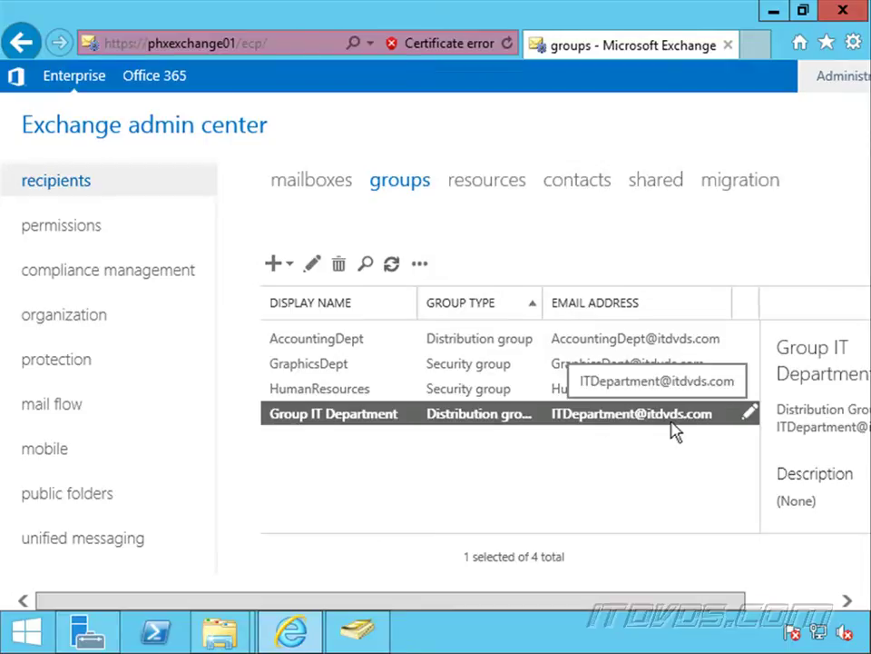
In Active Directory Users and Computers, refresh Chicago > Groups and select Group IT Department
{"action": "left_click", "coordinate": [359, 626]}
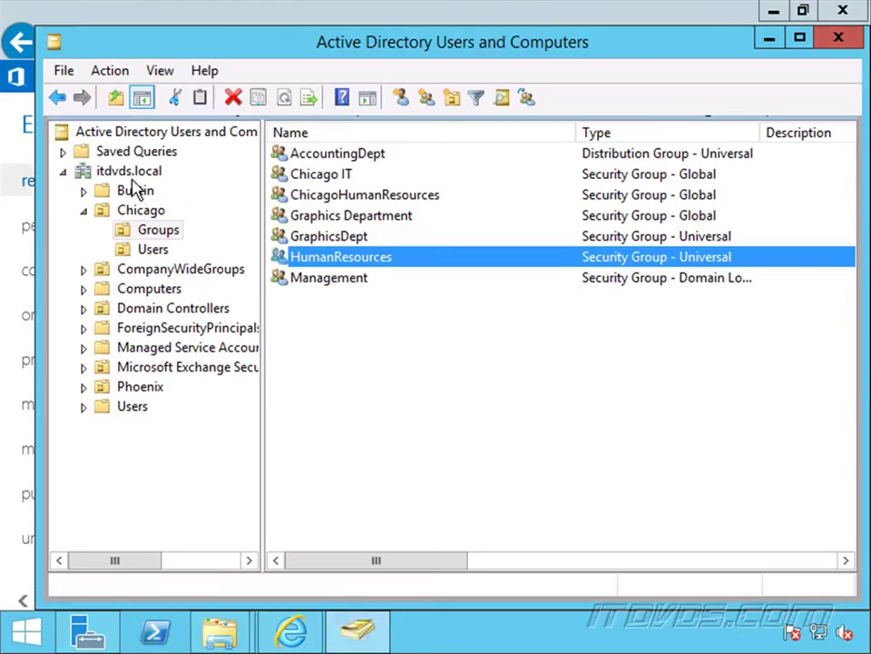
{"action": "left_click", "coordinate": [152, 231]}
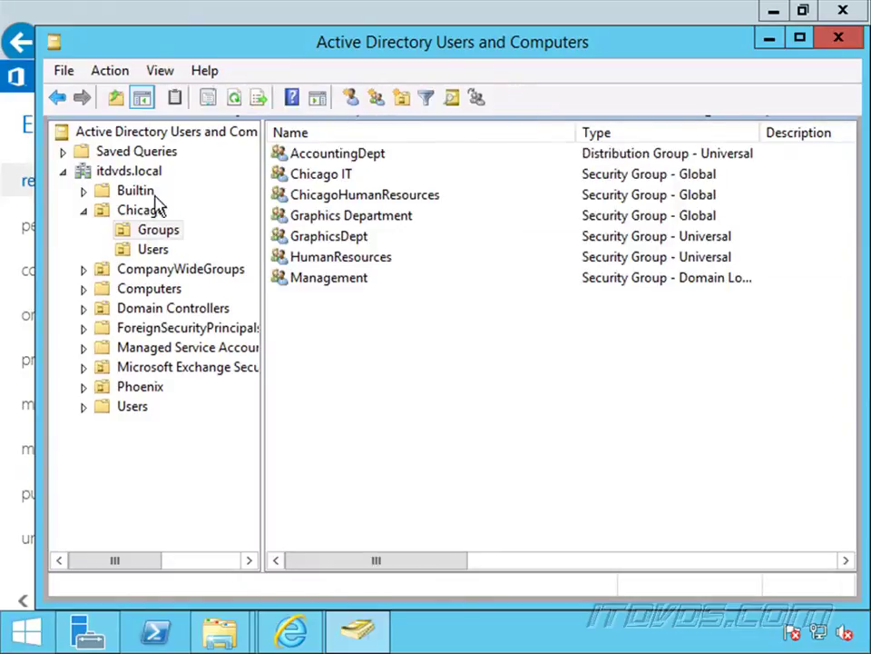
{"action": "left_click", "coordinate": [239, 98]}
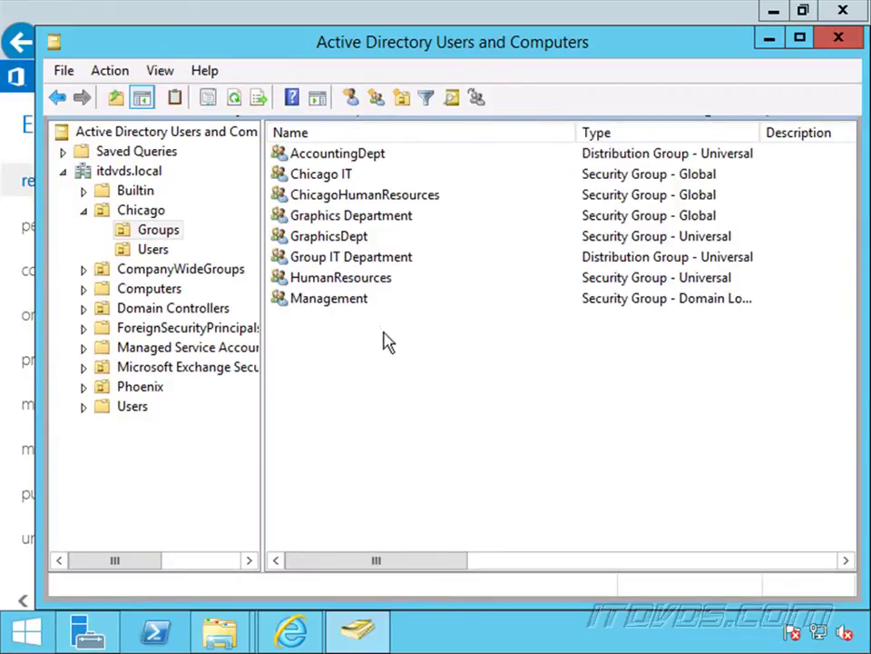
{"action": "left_click", "coordinate": [386, 258]}
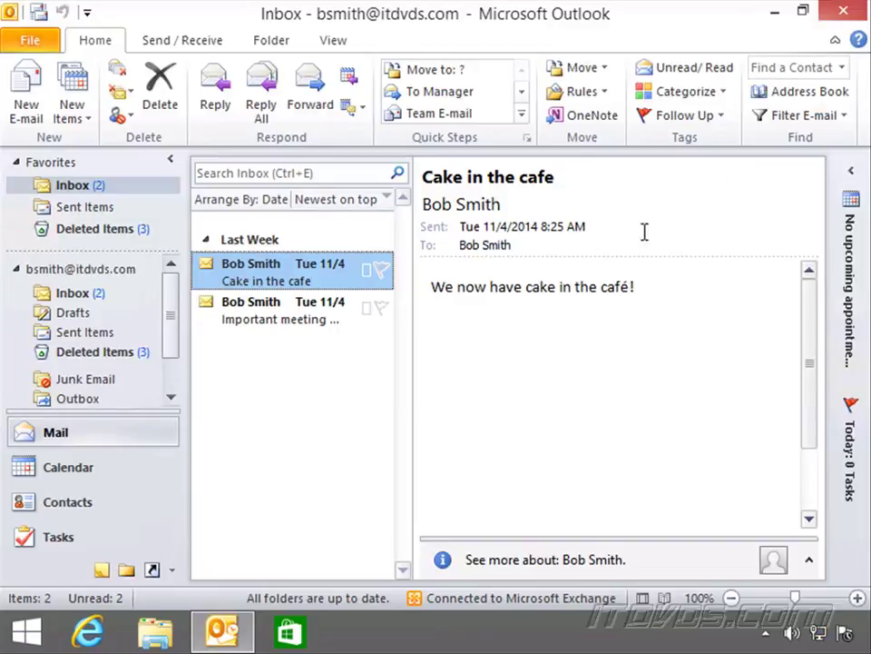
Open Group IT Department's properties from Outlook's Global Address List, showing its owner and three members
{"action": "left_click", "coordinate": [788, 92]}
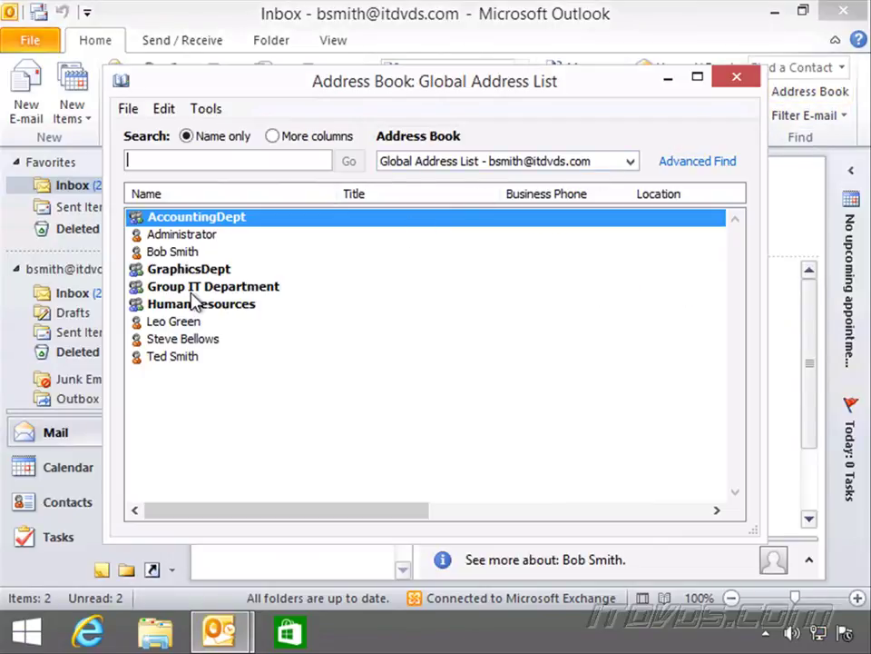
{"action": "left_click", "coordinate": [196, 292]}
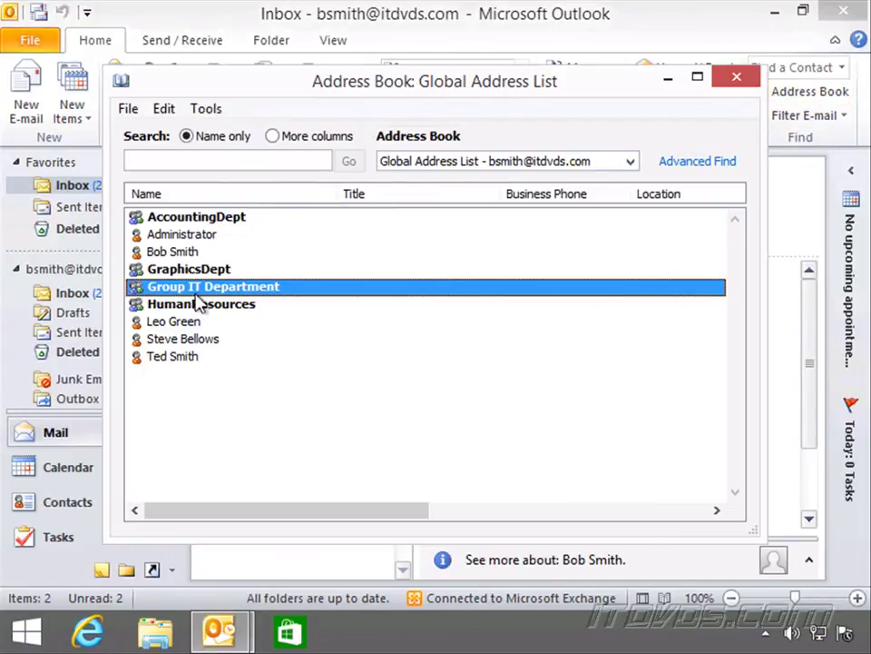
{"action": "double_click", "coordinate": [254, 289]}
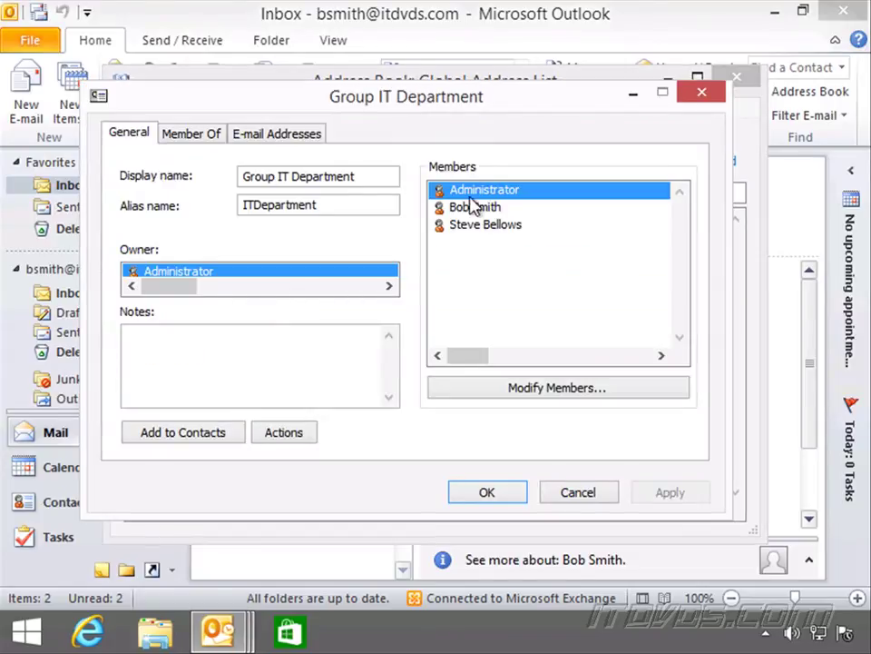